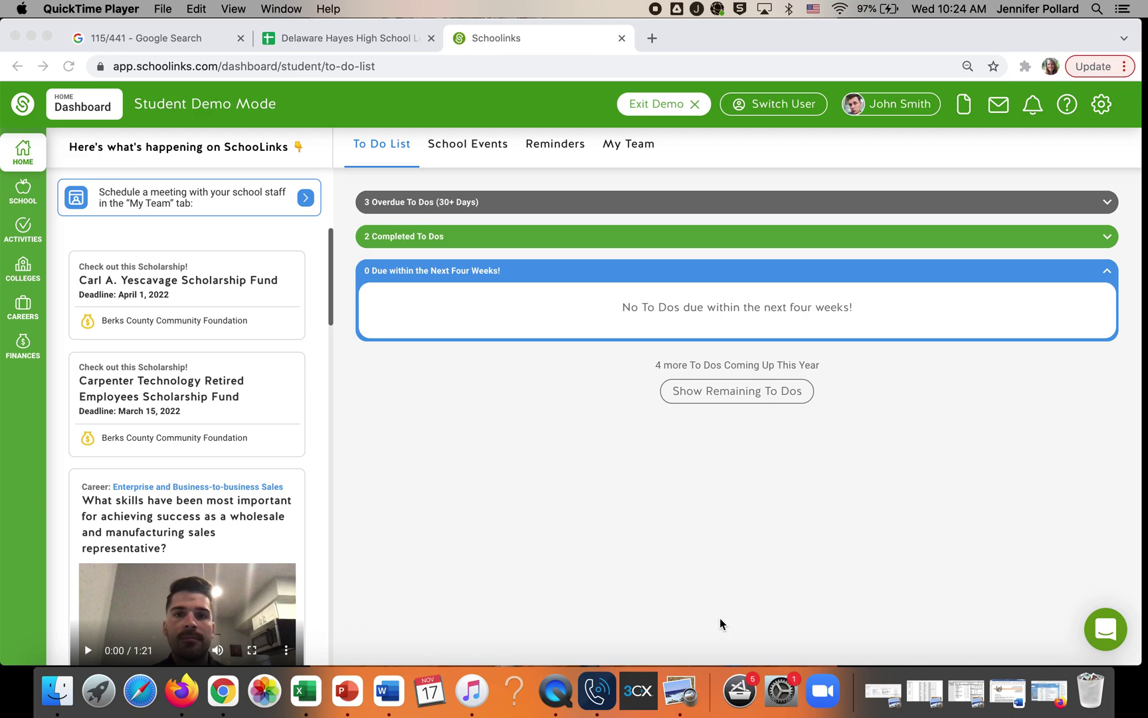
Go to Experience Hour Tracking from the SCHOOL menu to view the Volunteer Service hours.
left_click(27, 198)
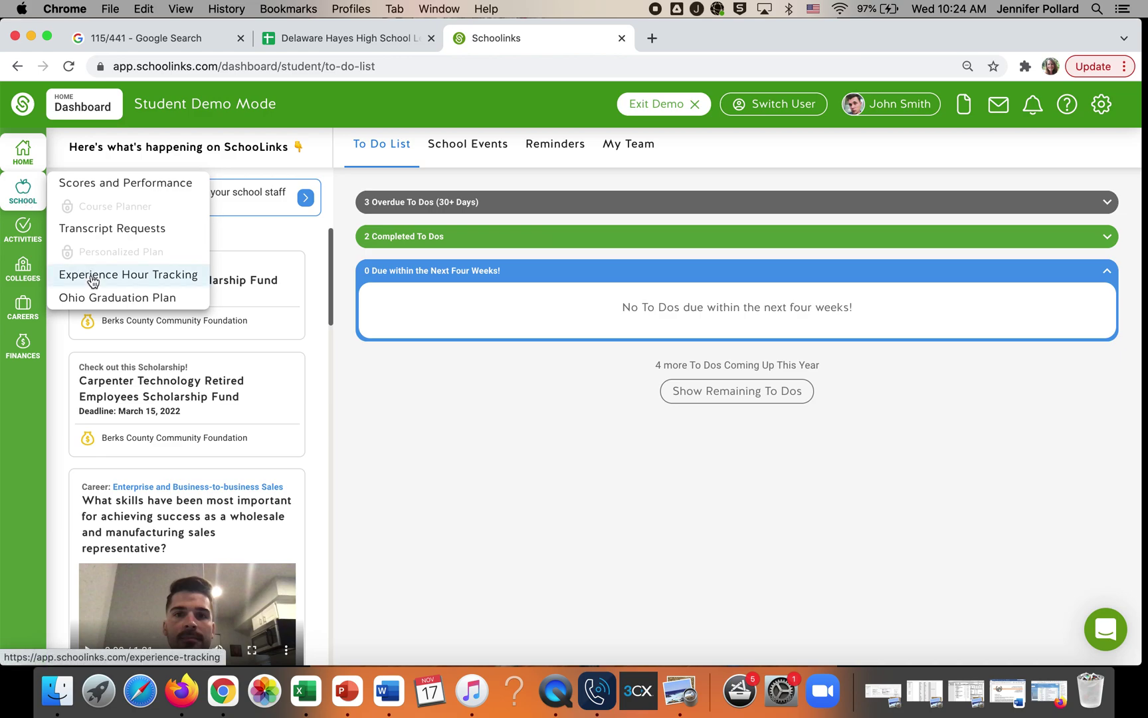
left_click(93, 278)
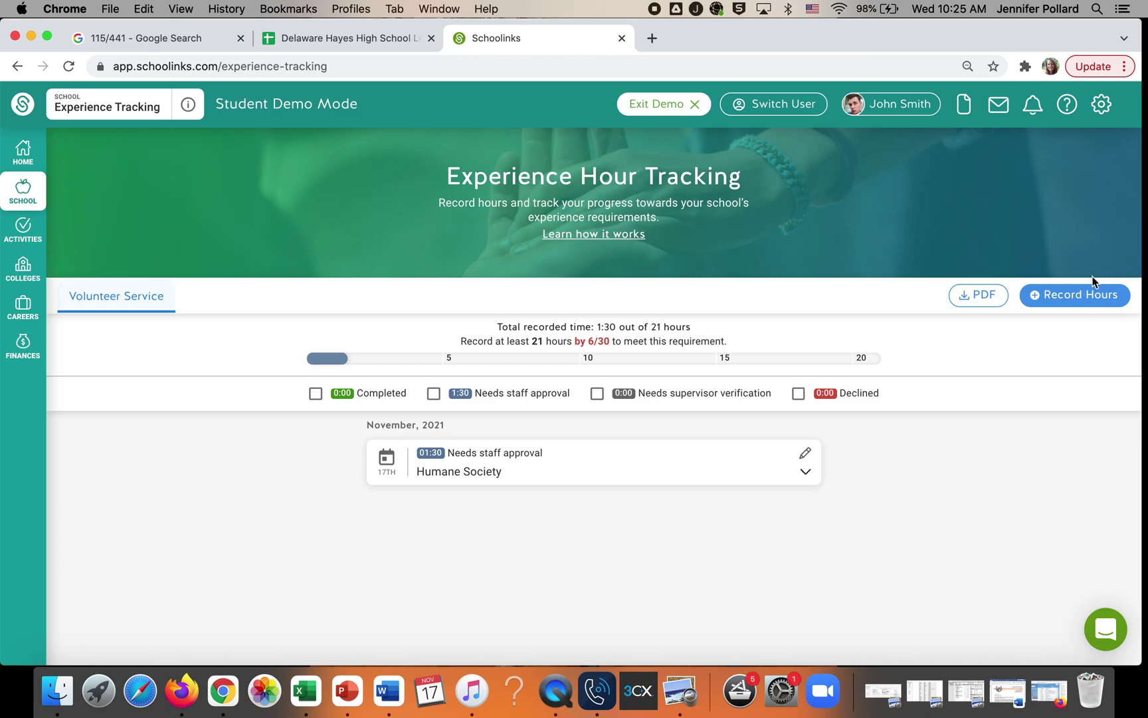
Start a new experience record and add 'Common Ground Free Store' as its location.
left_click(1060, 296)
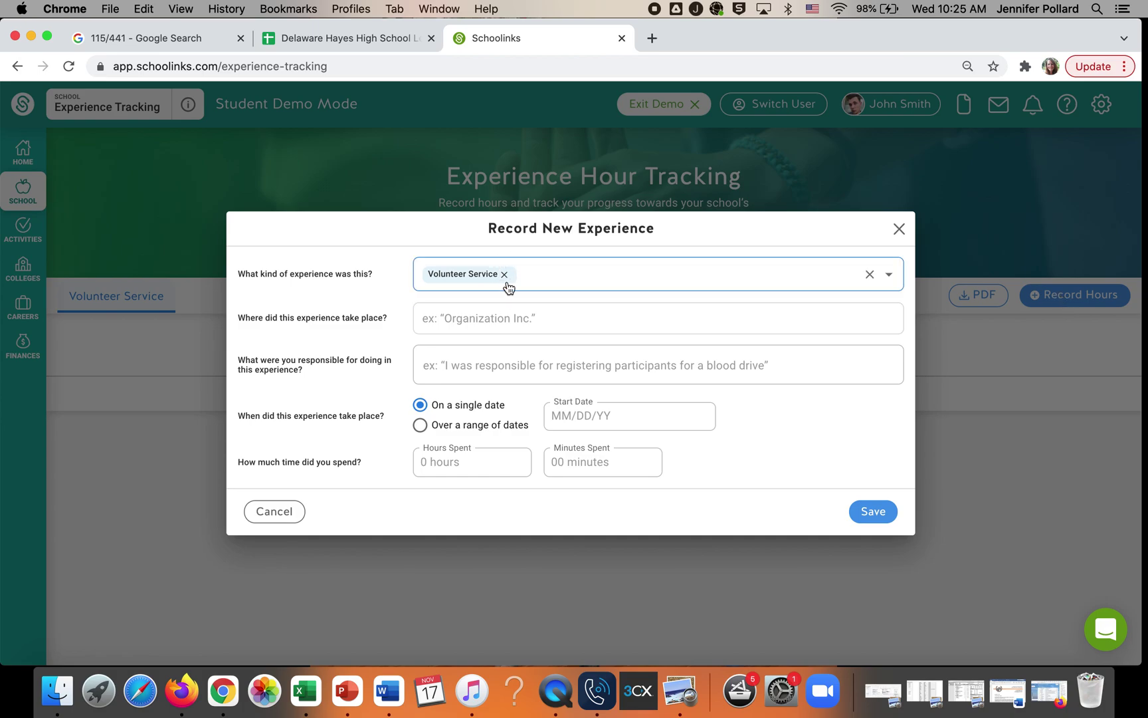
left_click(489, 316)
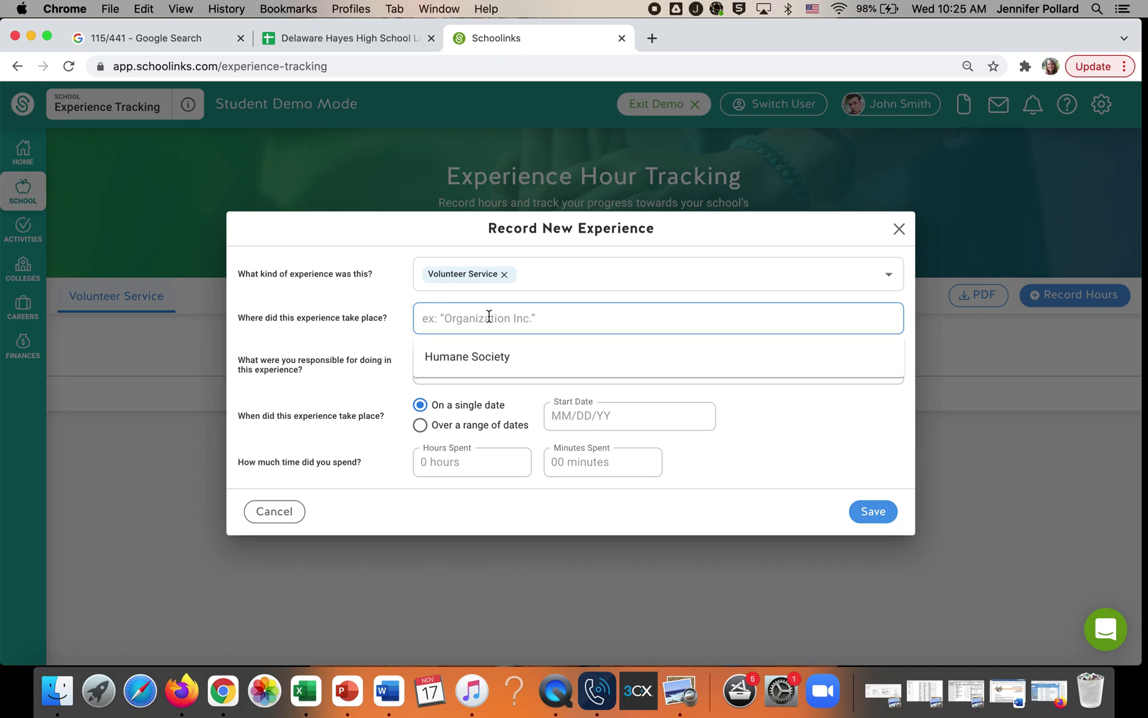
type("Comm")
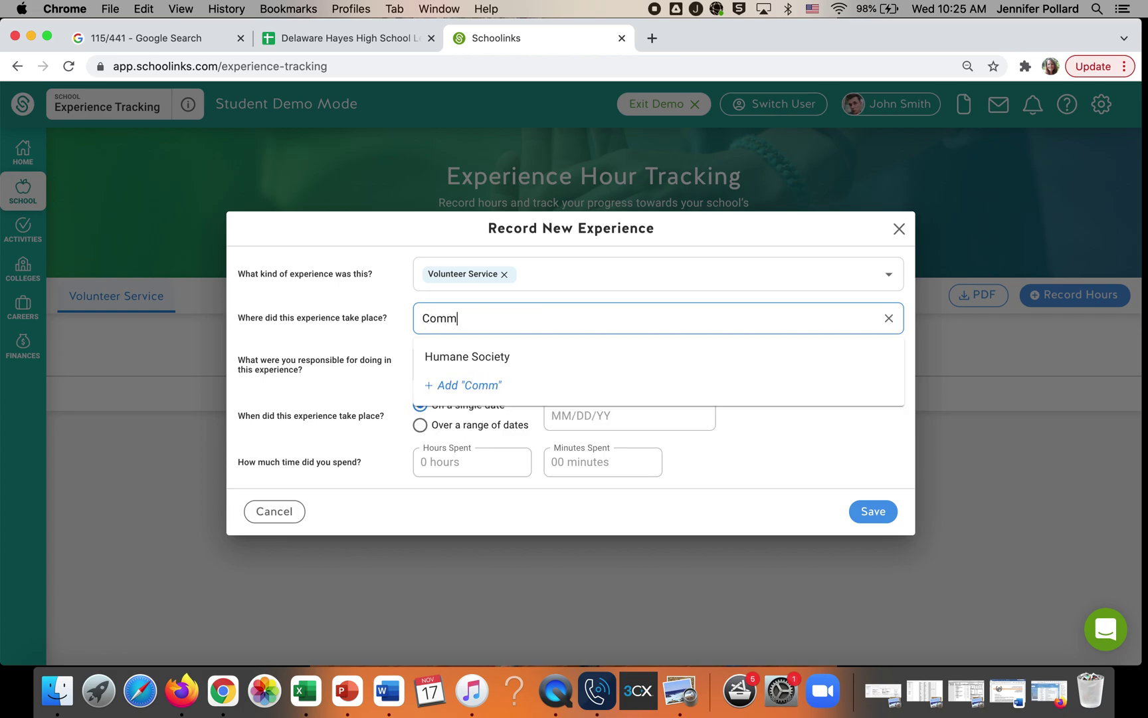
type("on Grou")
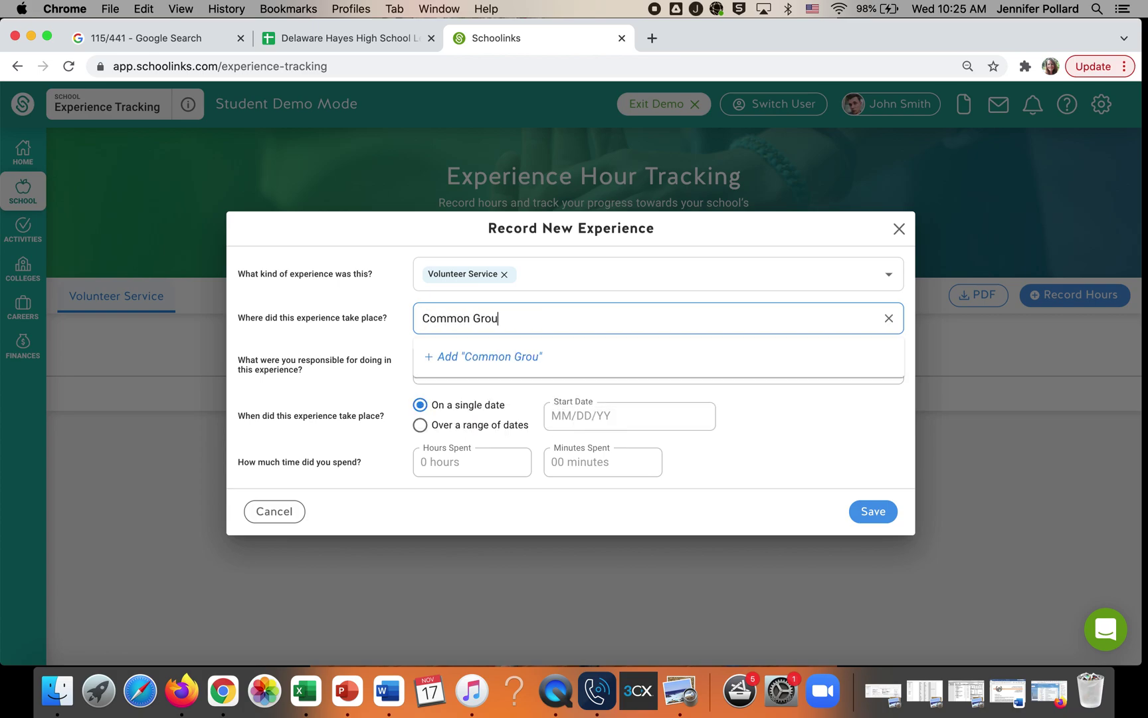
type("nd Fe")
key("BackSpace")
type("ree Sto")
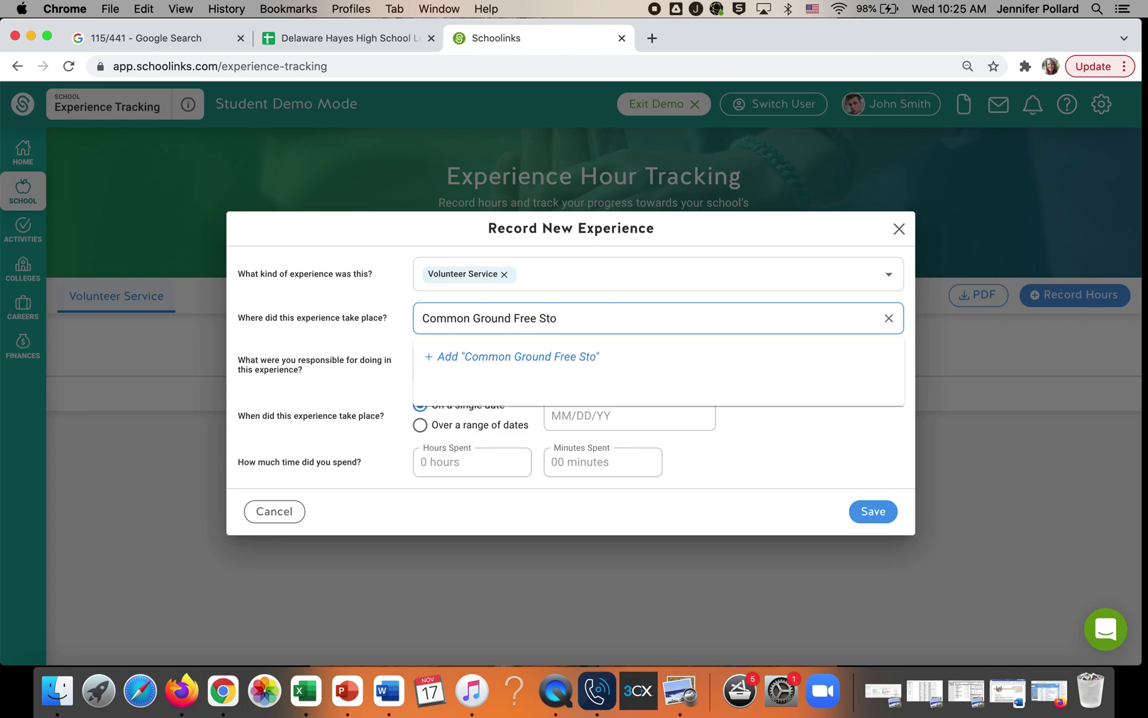
type("re")
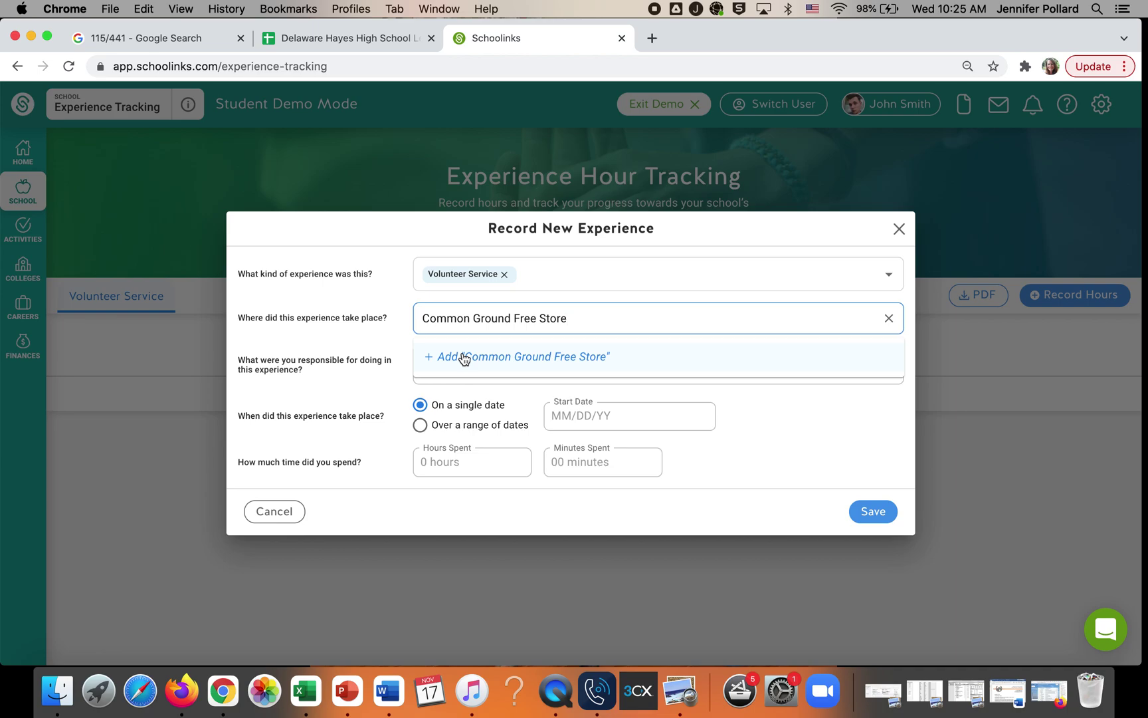
left_click(464, 359)
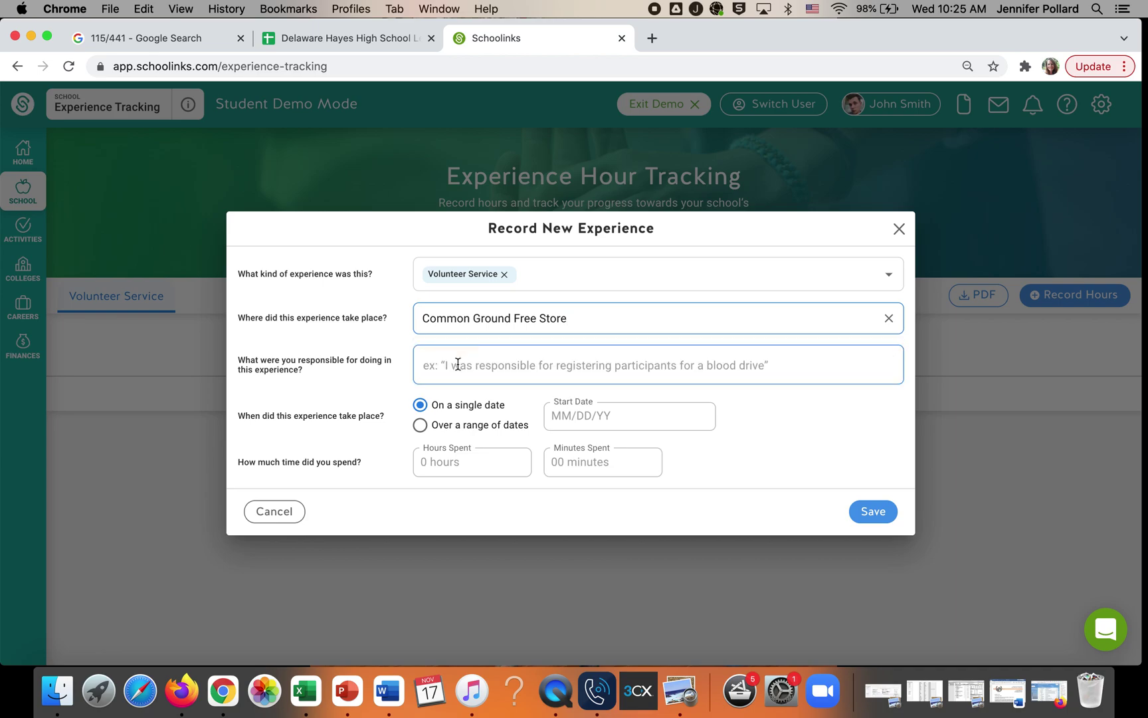
left_click(458, 364)
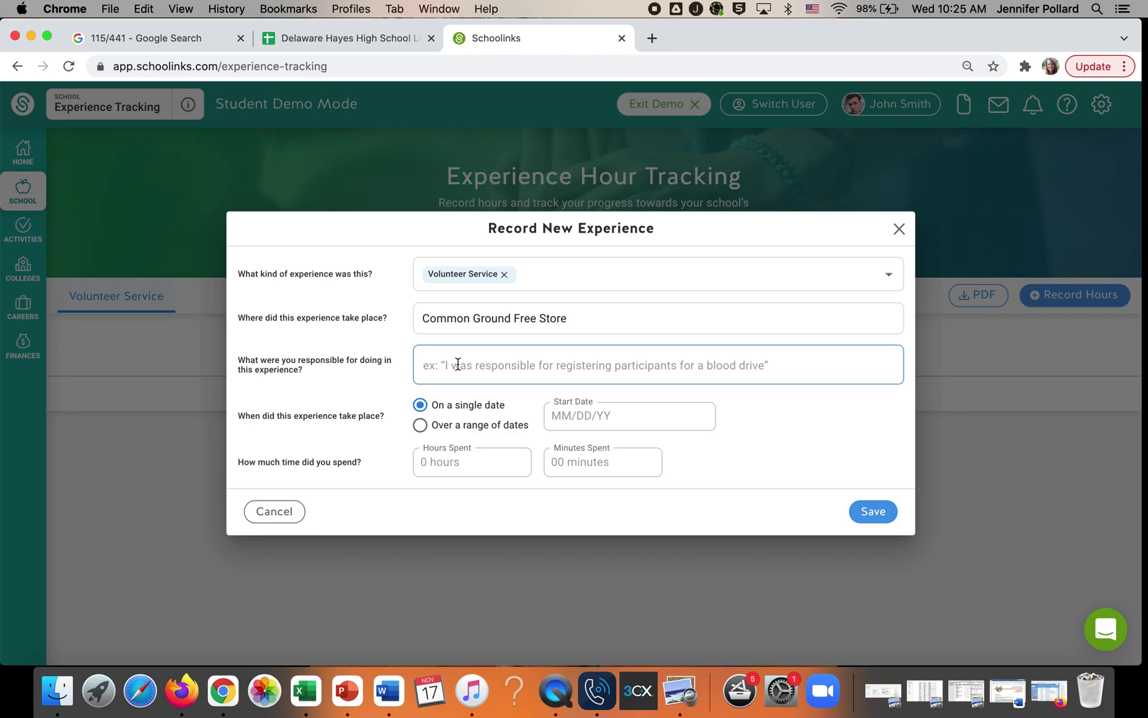
Enter 'Responsible for stocking shelves' as the responsibility and 11/03/21 as start date.
type("Re")
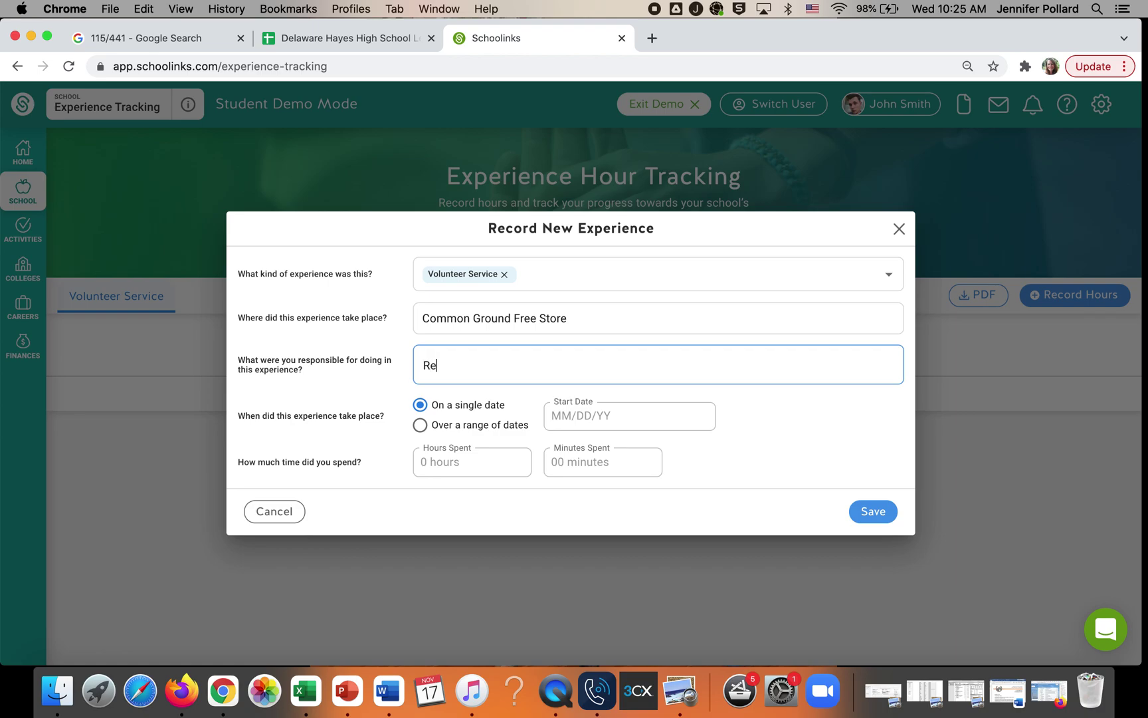
type("spons")
type("ible for")
type(" stocking sh")
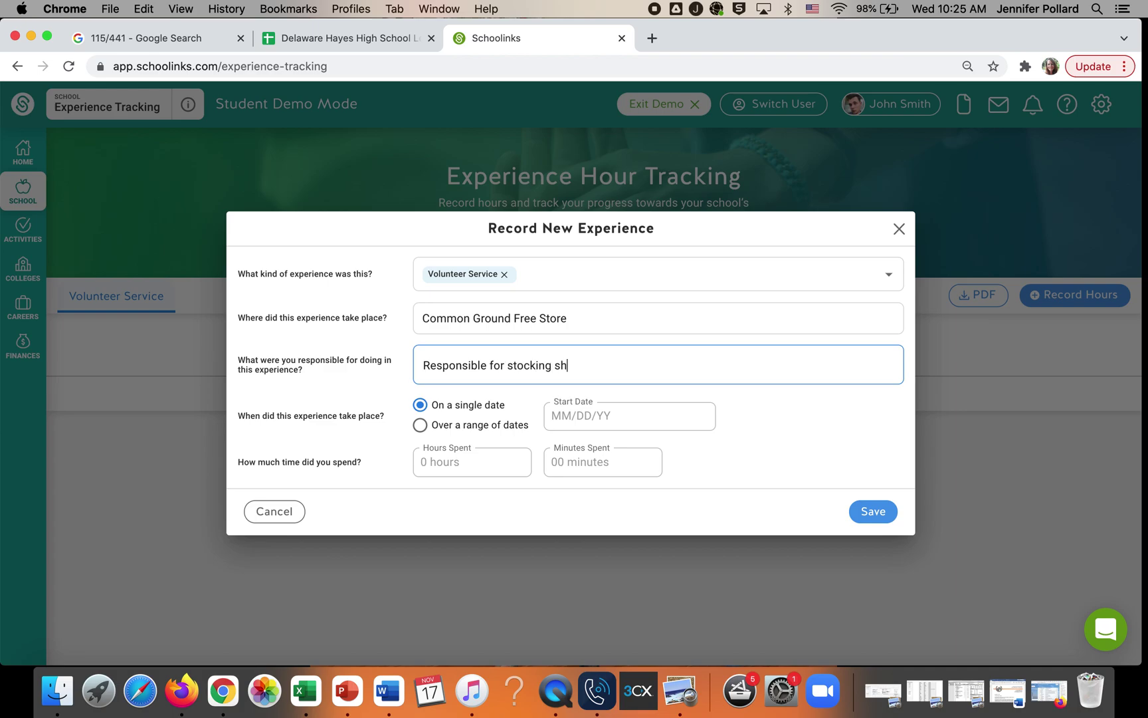
type("elves")
left_click(604, 416)
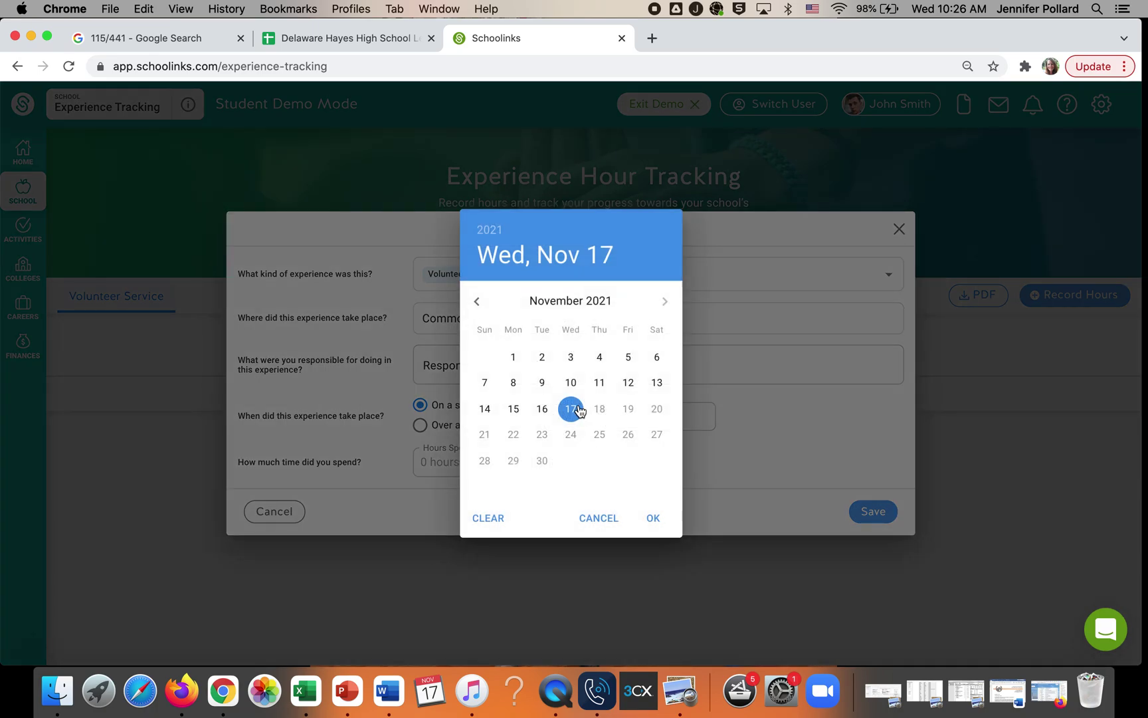
left_click(571, 360)
left_click(468, 463)
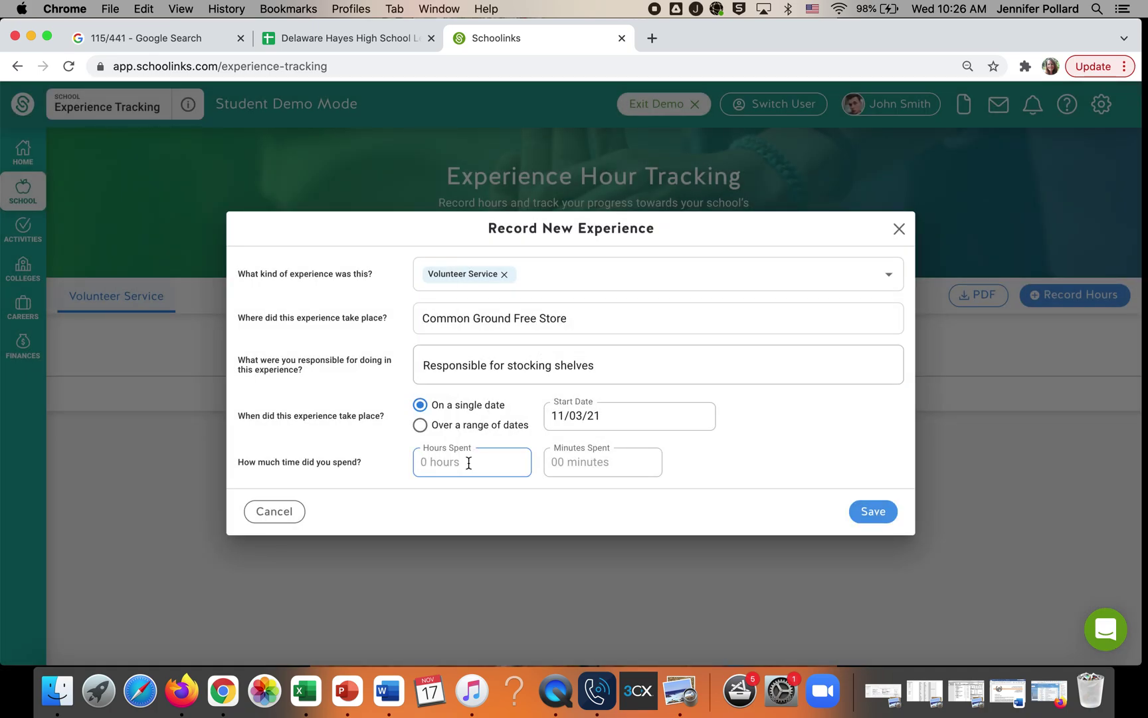
Enter 2 hours and 20 minutes as the time spent.
type("2")
key("Tab")
left_click(572, 464)
type("20")
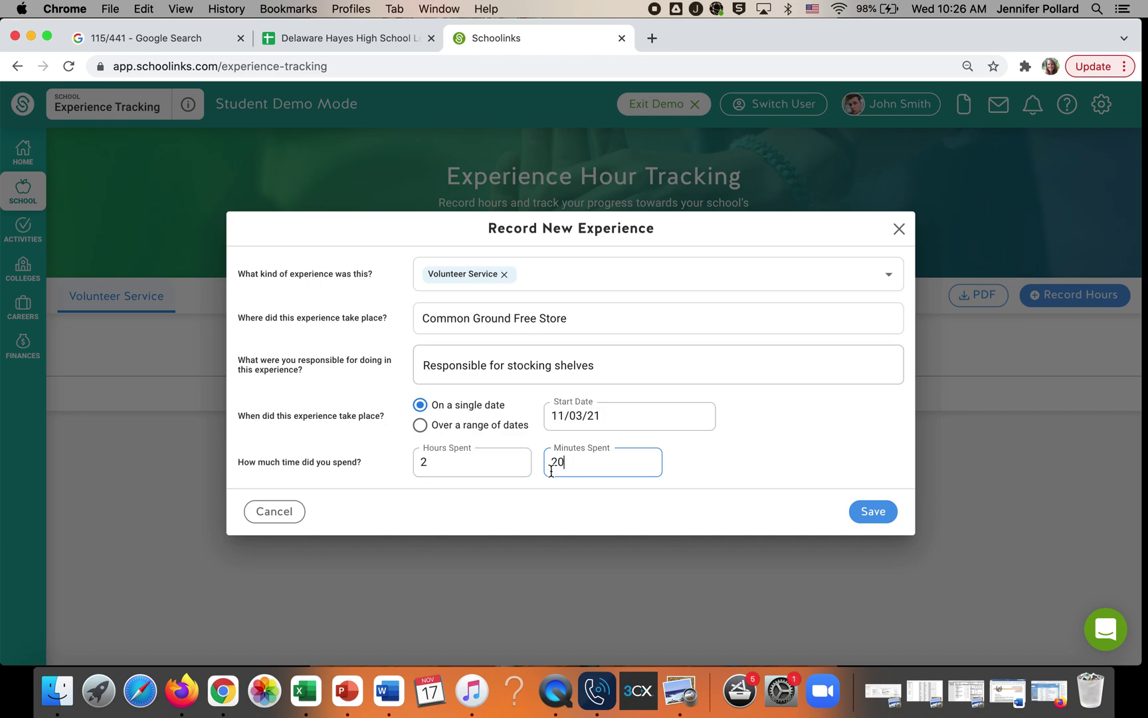
Save the Common Ground Free Store entry so recorded time totals 3:50.
left_click(864, 511)
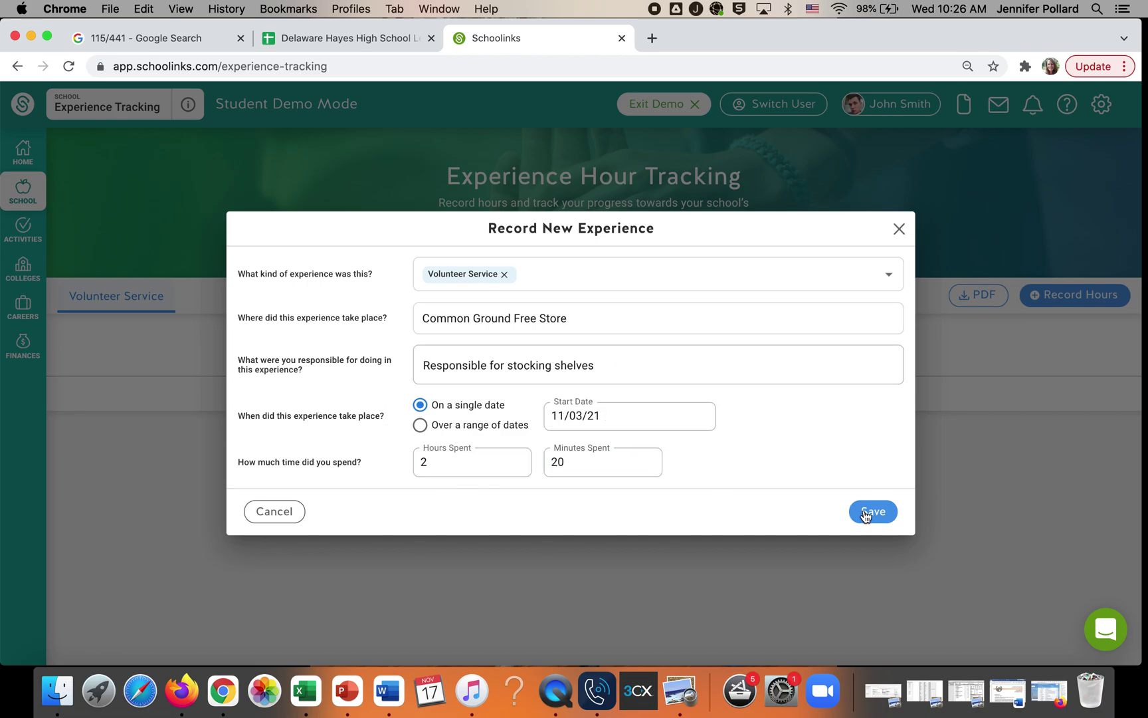